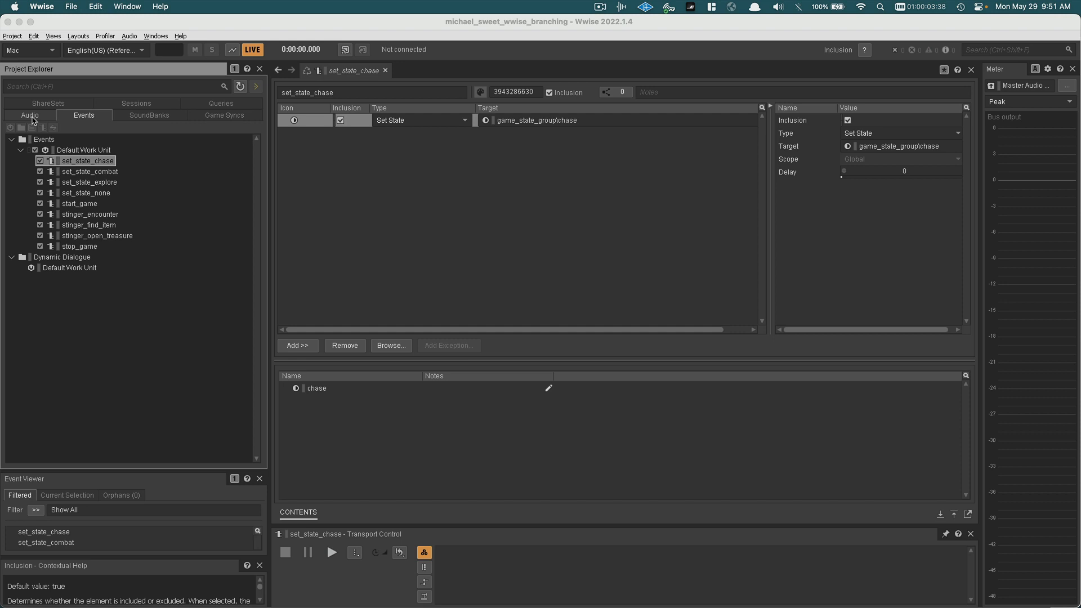
Look over the Interactive Music Hierarchy in the Designer layout, and return to the project's events
click(32, 117)
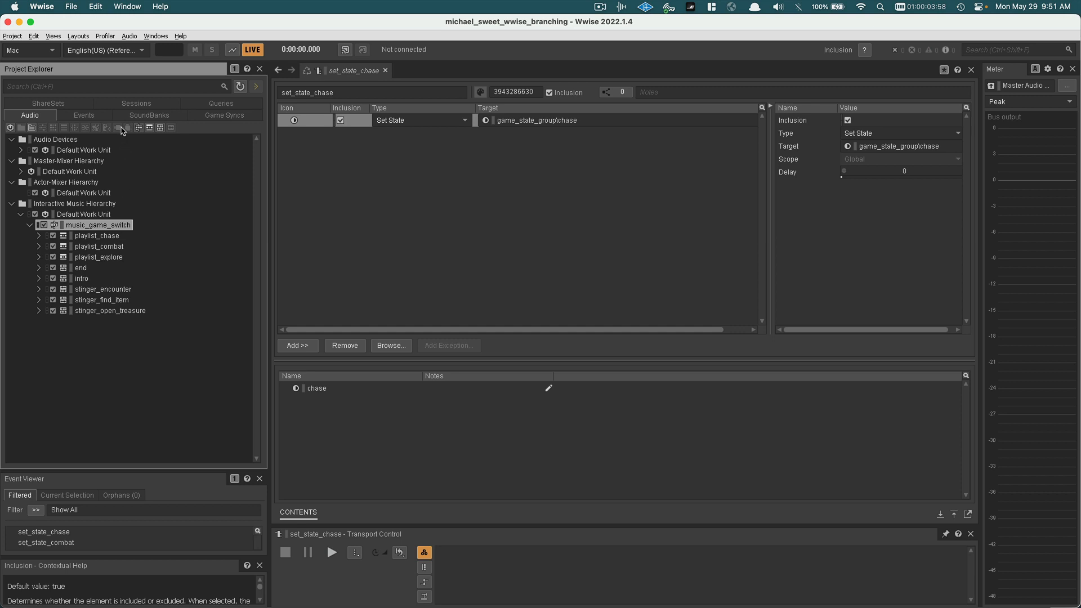
click(78, 37)
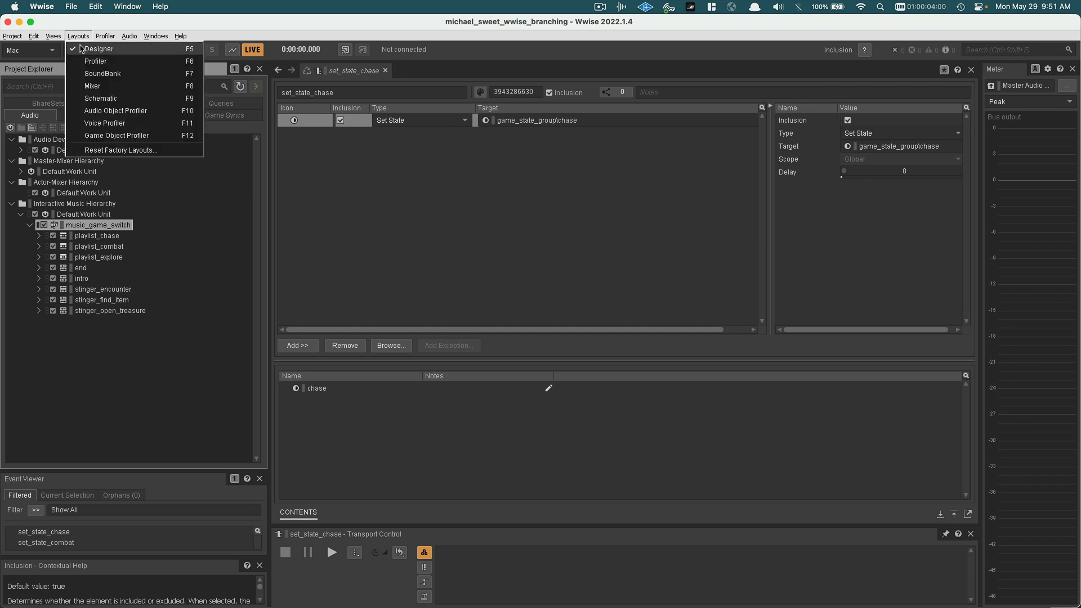
click(83, 50)
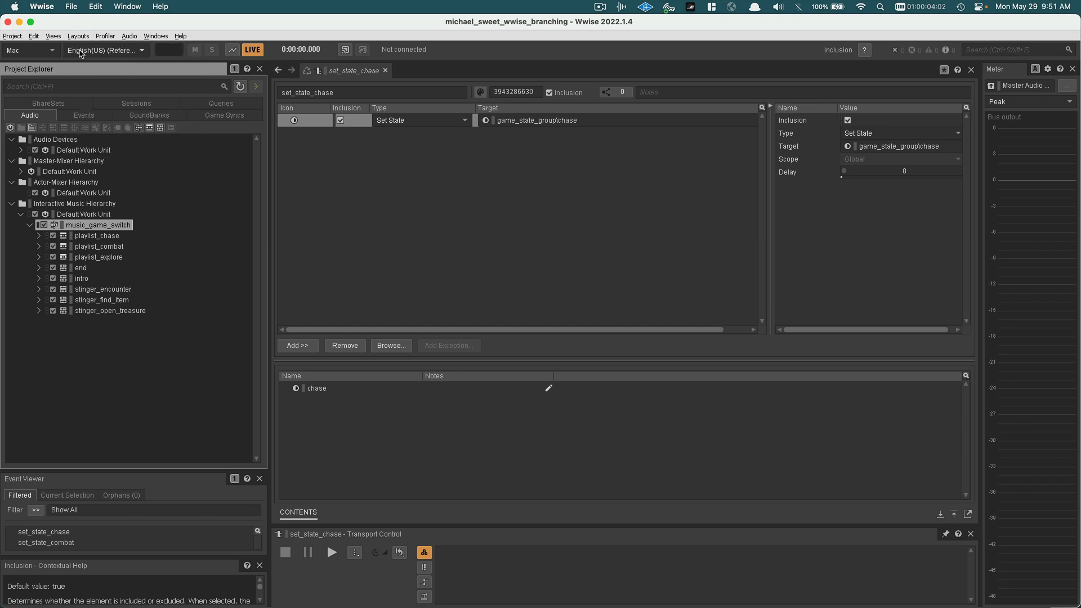
click(79, 116)
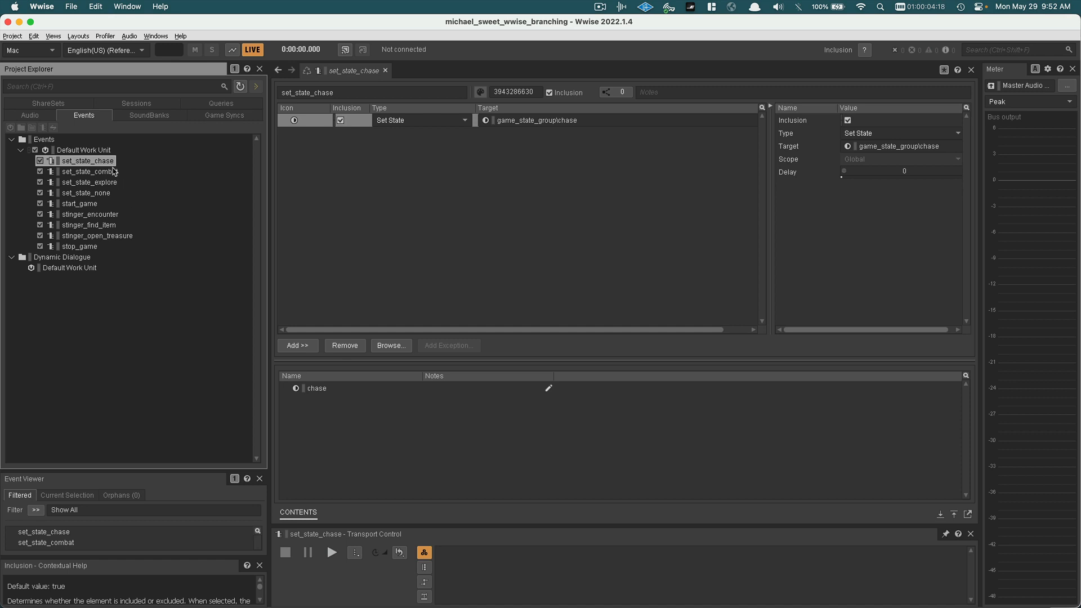
Open the Soundcaster, move it over the workspace, and enlarge its window
click(54, 37)
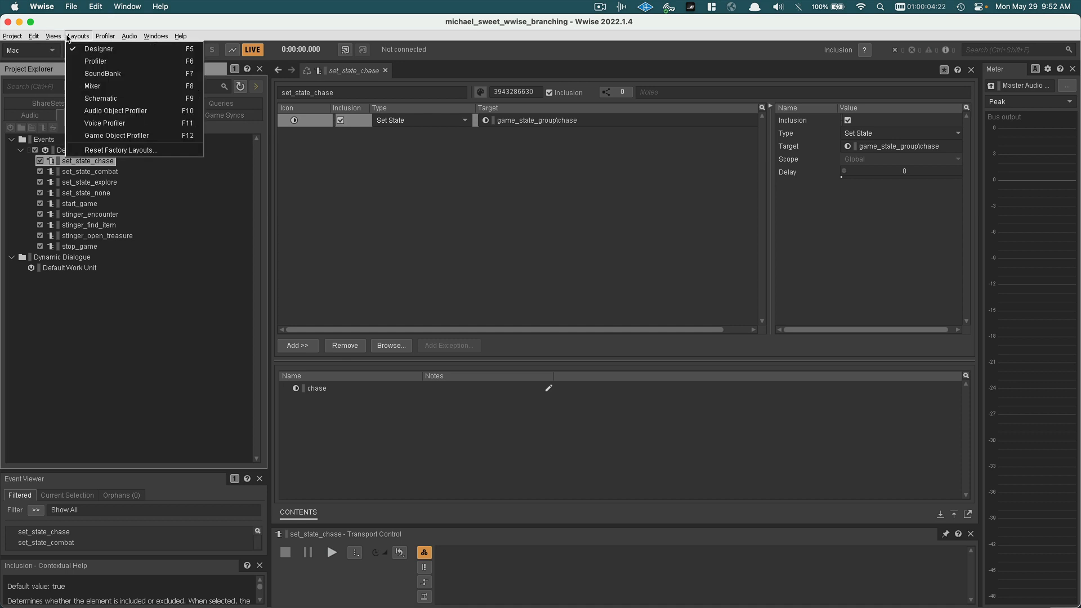
mouse_move(97, 38)
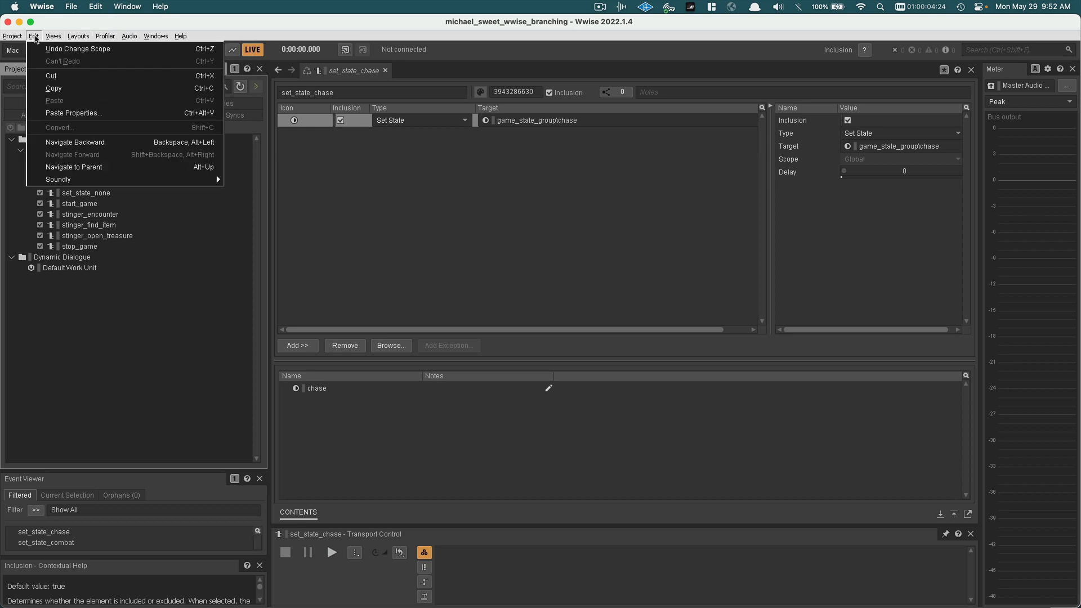
mouse_move(63, 37)
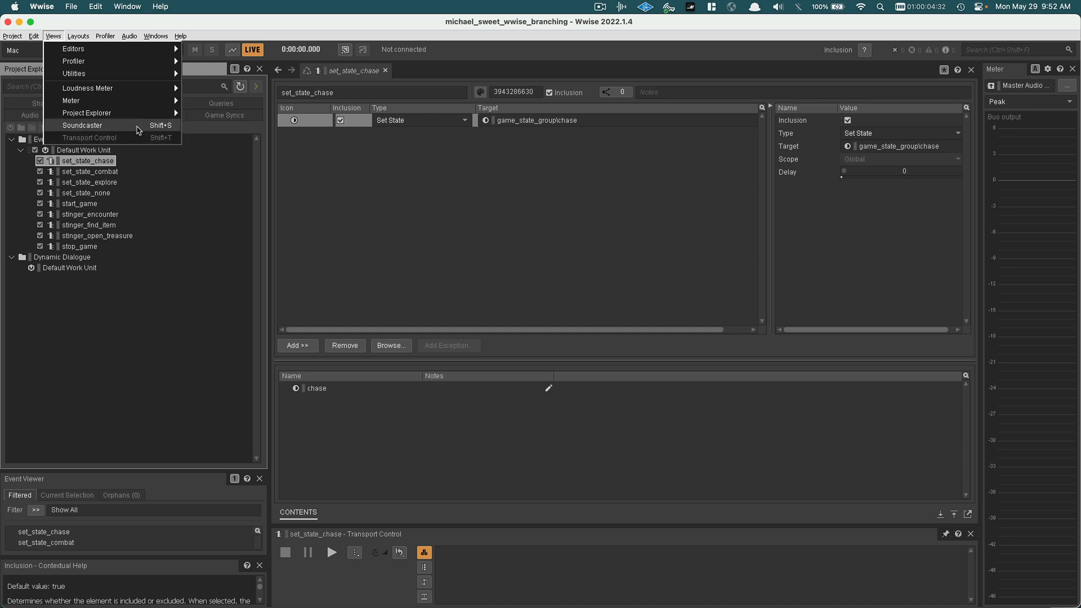
click(137, 130)
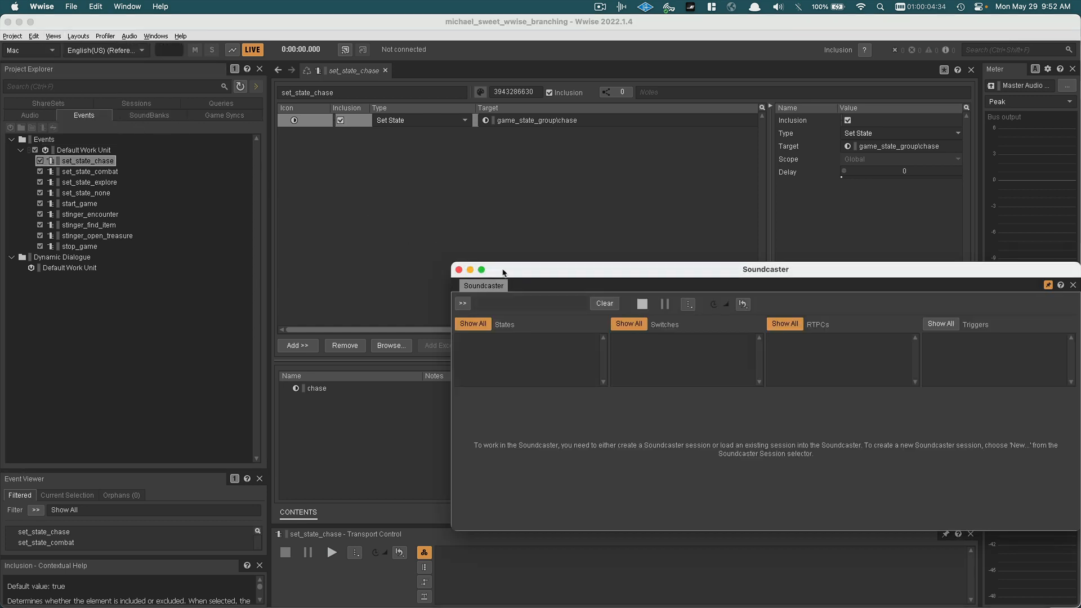
drag(503, 272, 189, 112)
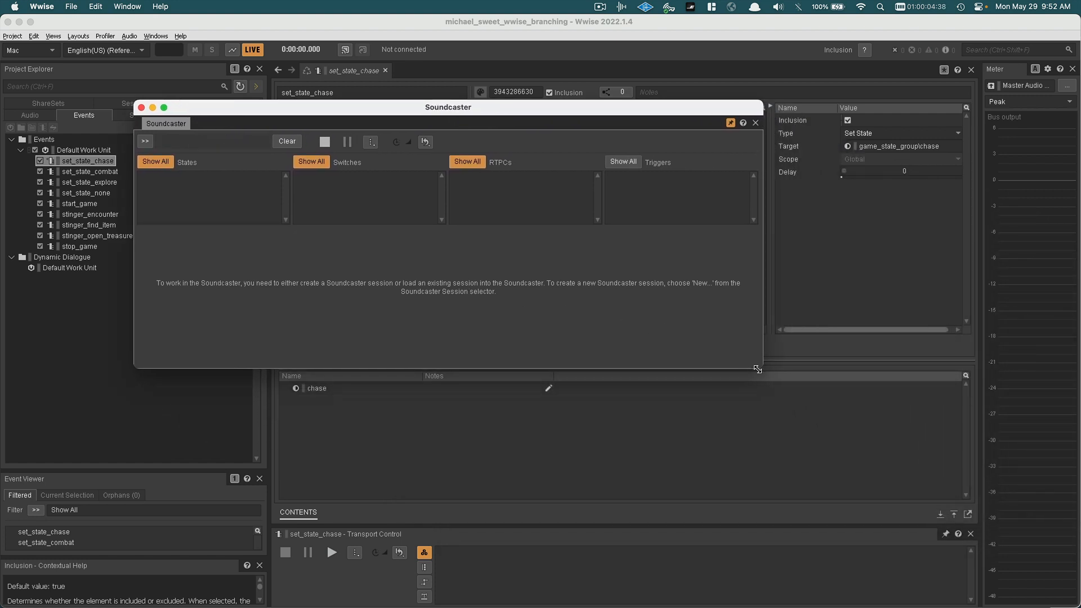
drag(758, 368, 834, 518)
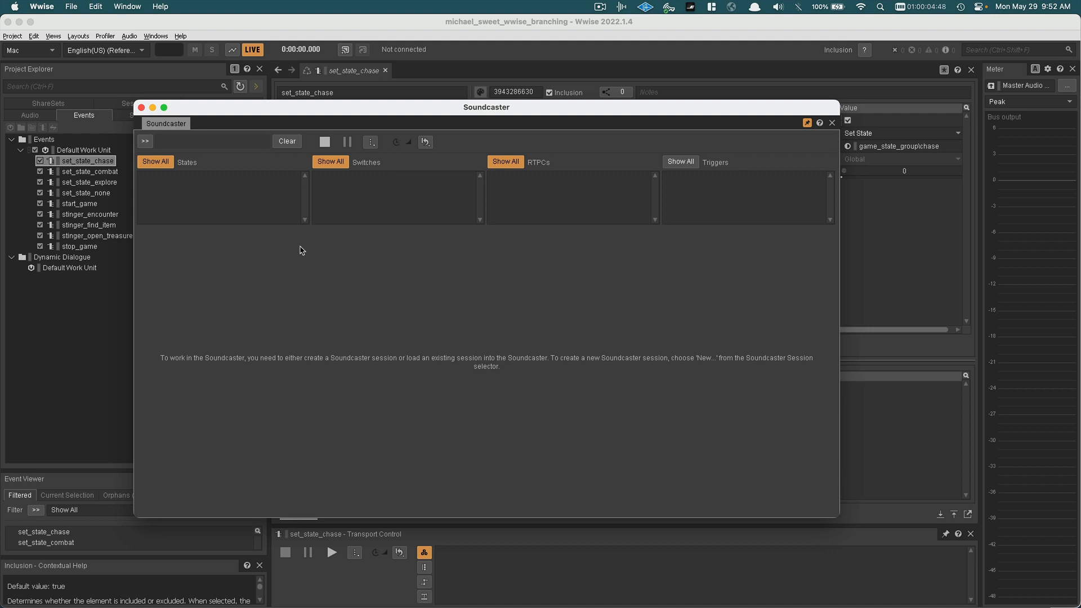
Create a Soundcaster session named New Soundcaster Session in the Default Work Unit, and move the window clear of the events list
click(145, 142)
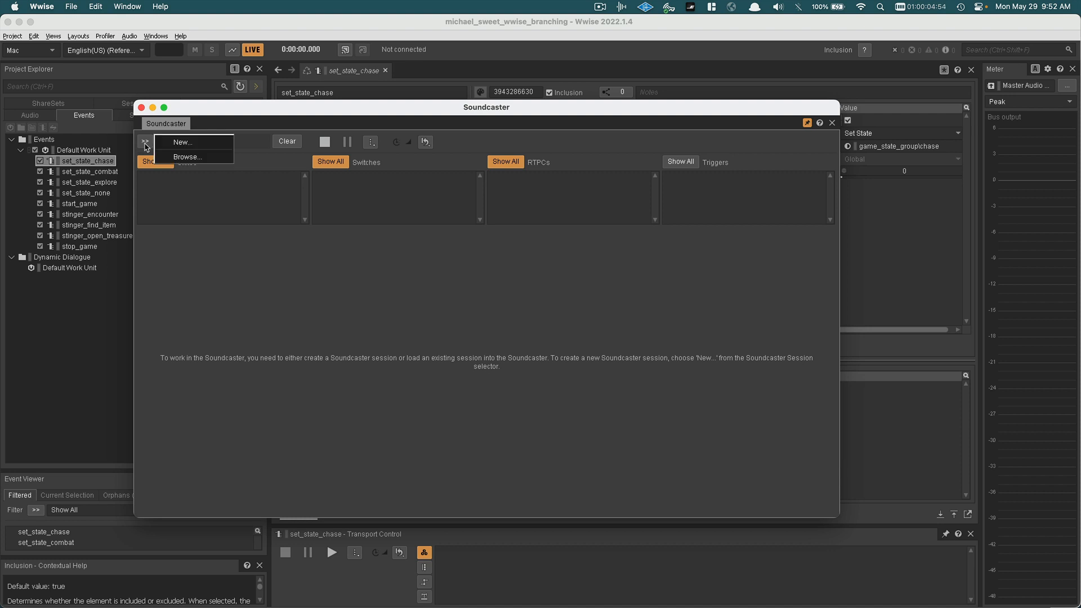
click(168, 147)
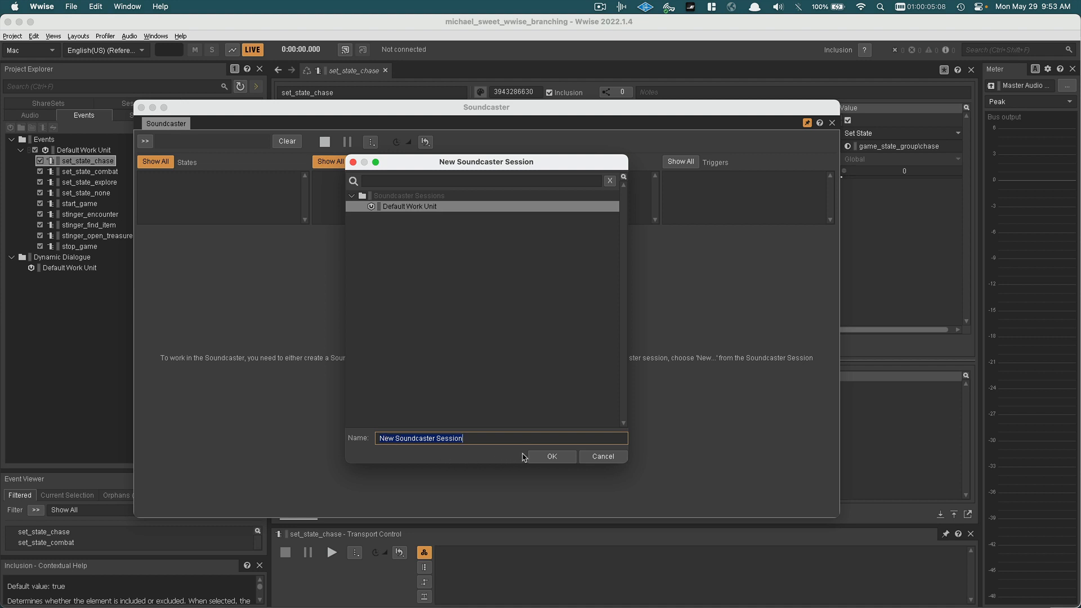
click(539, 460)
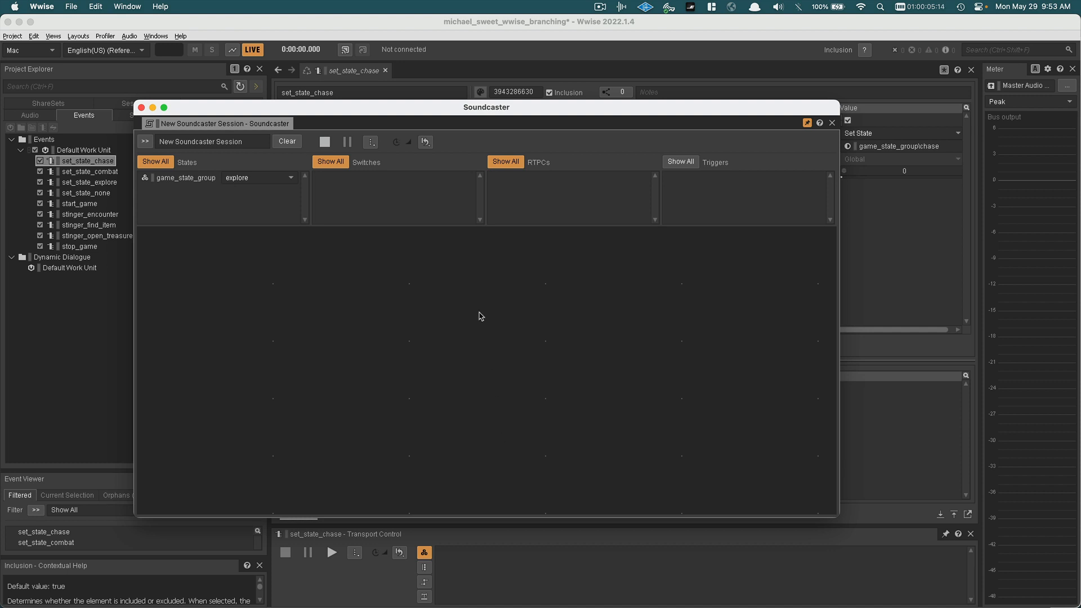
drag(364, 115, 401, 116)
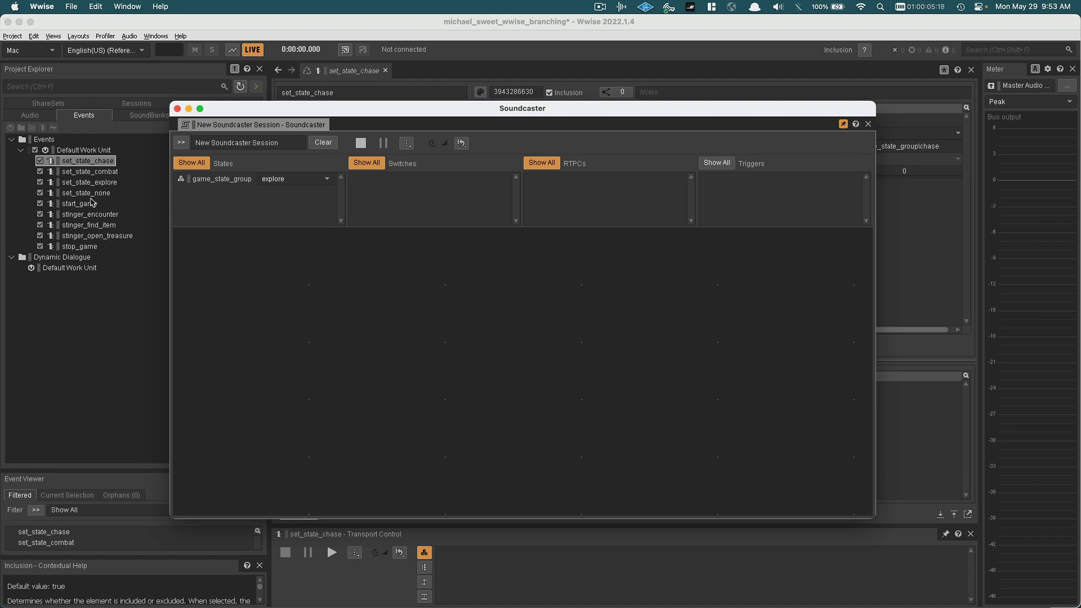
Add start_game, set_state_chase, set_state_combat, set_state_explore and set_state_none to the Soundcaster session in one row
drag(83, 204, 219, 248)
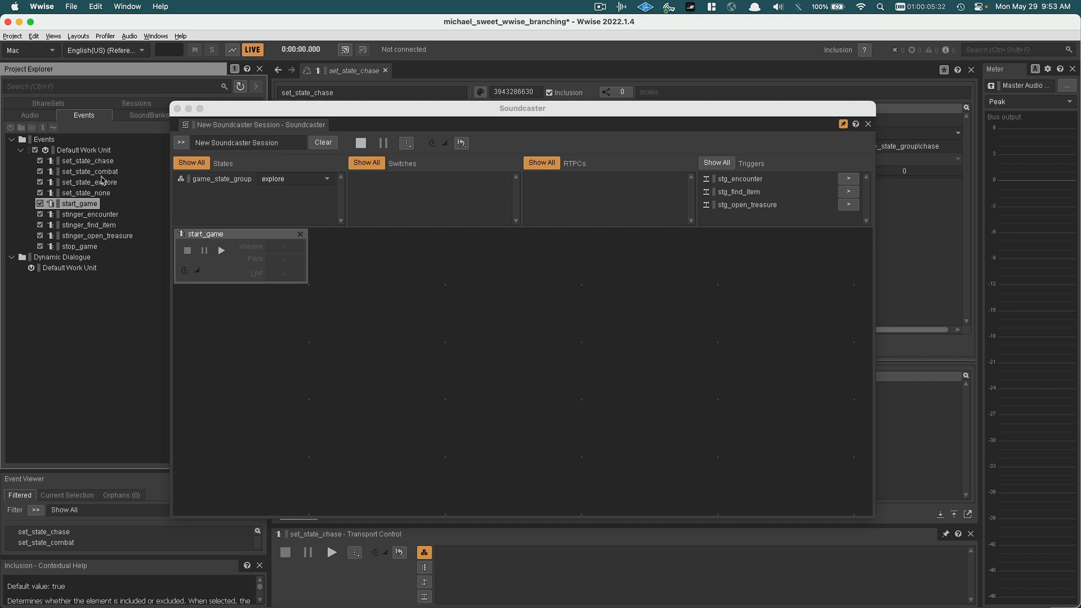
drag(102, 163, 362, 254)
drag(89, 172, 483, 276)
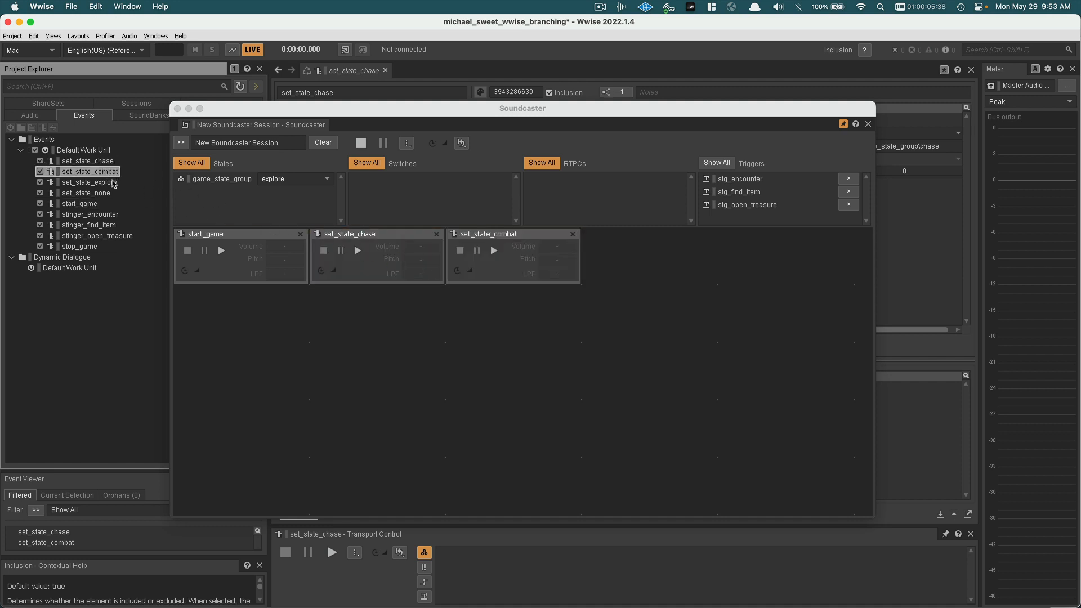
drag(118, 183, 513, 255)
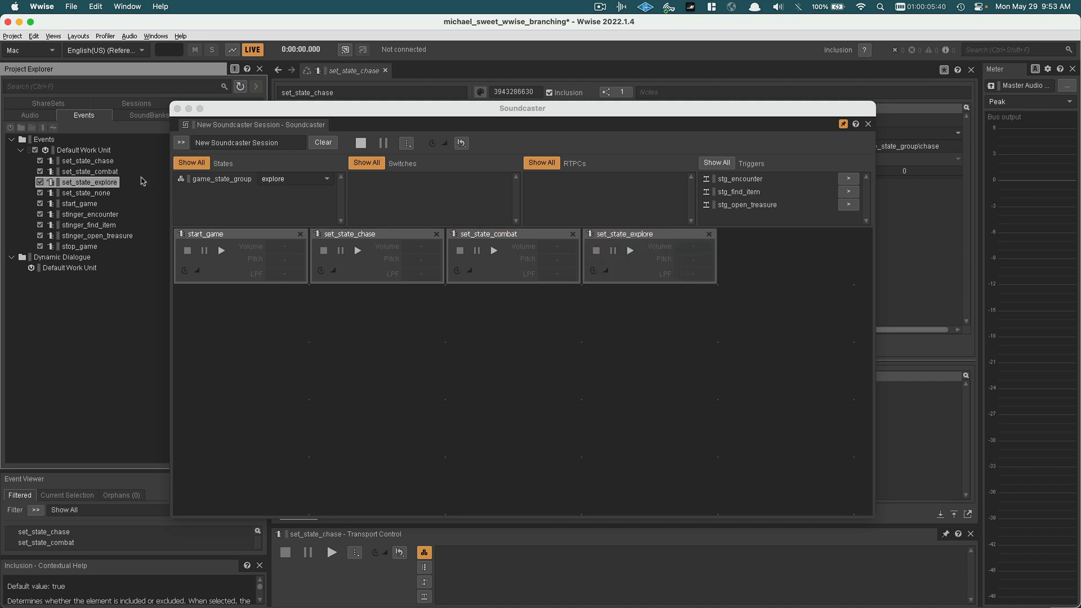
drag(88, 196, 748, 253)
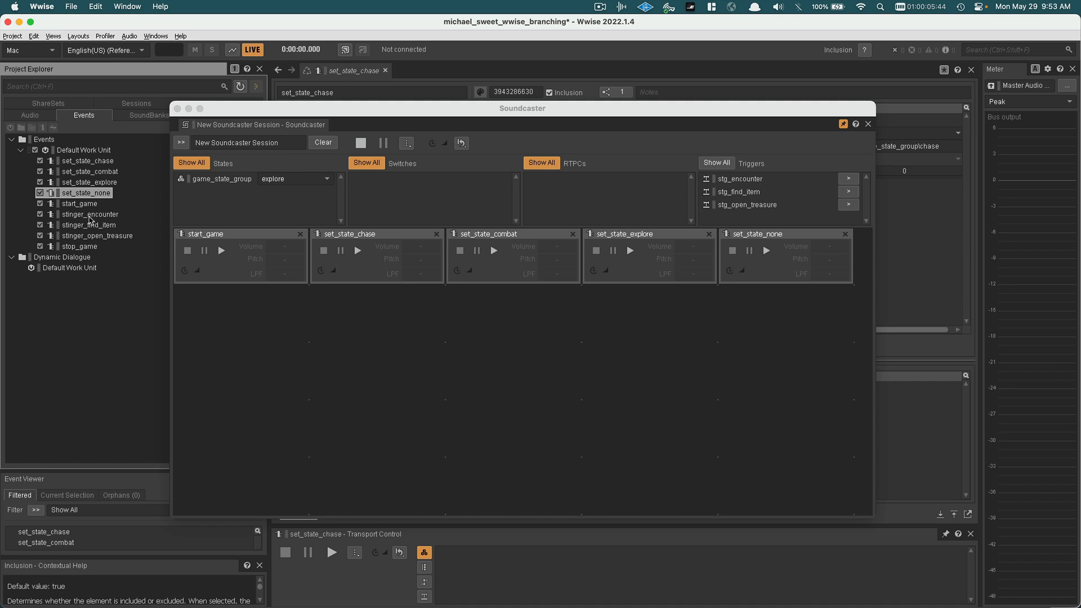
Add stinger_encounter, stinger_find_item, stinger_open_treasure and stop_game to the Soundcaster session in a column below start_game
drag(90, 218, 253, 325)
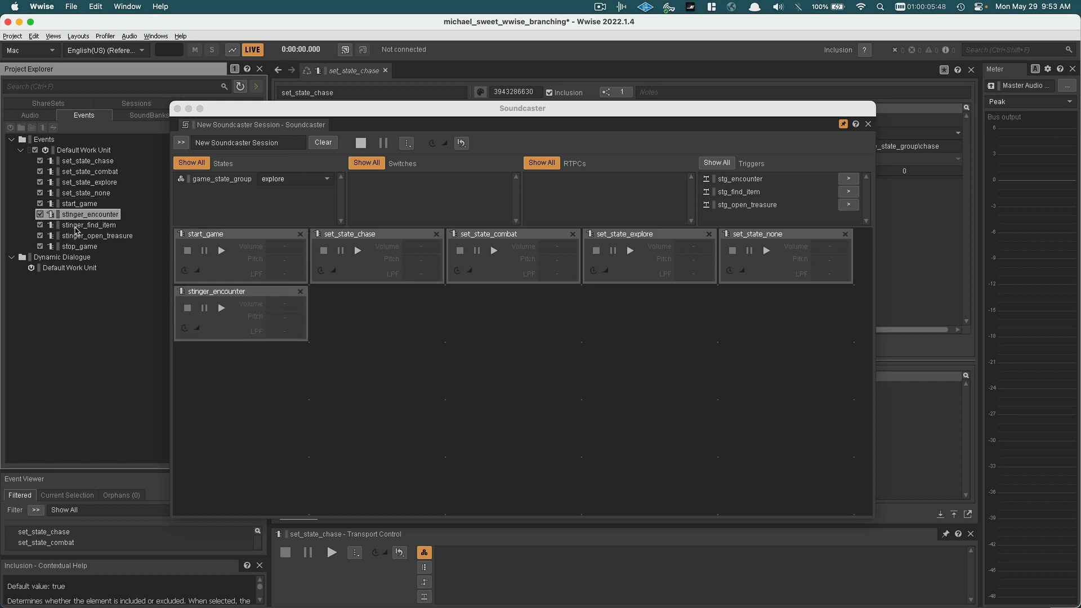
drag(78, 226, 235, 380)
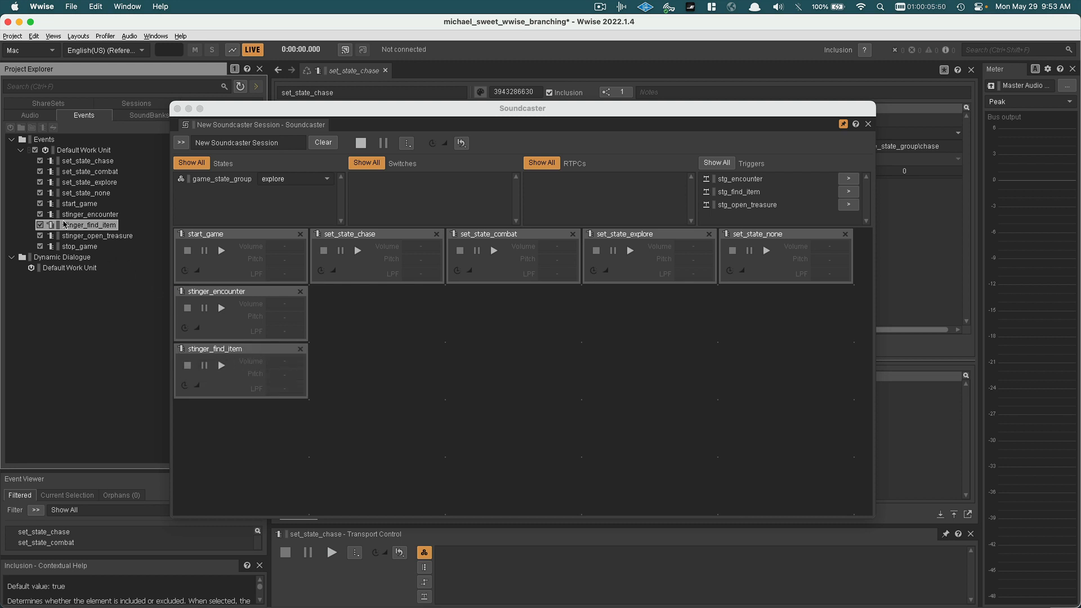
drag(92, 237, 271, 405)
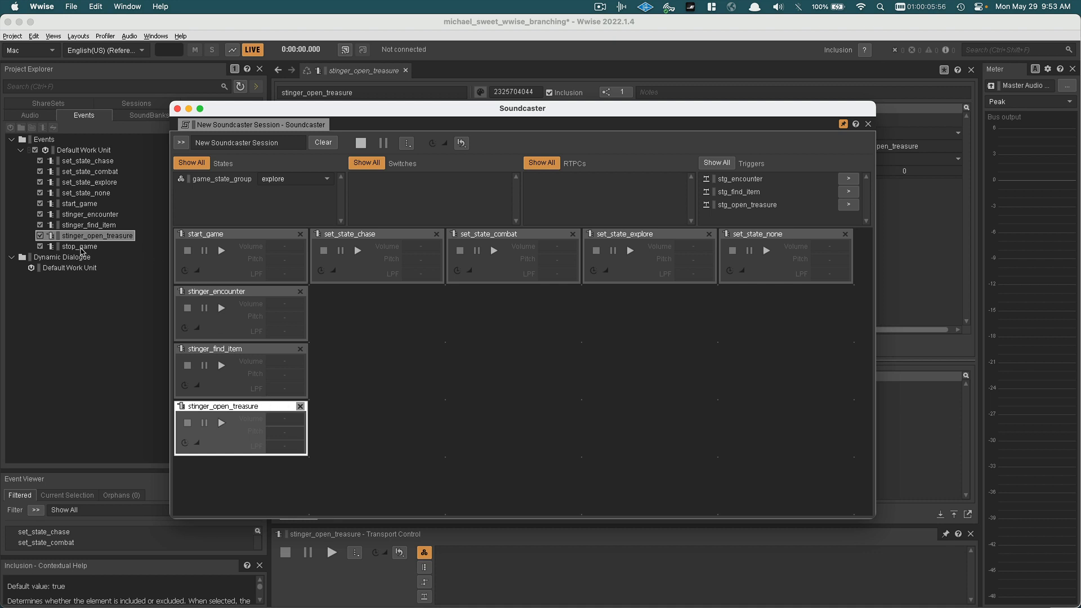
drag(79, 246, 255, 481)
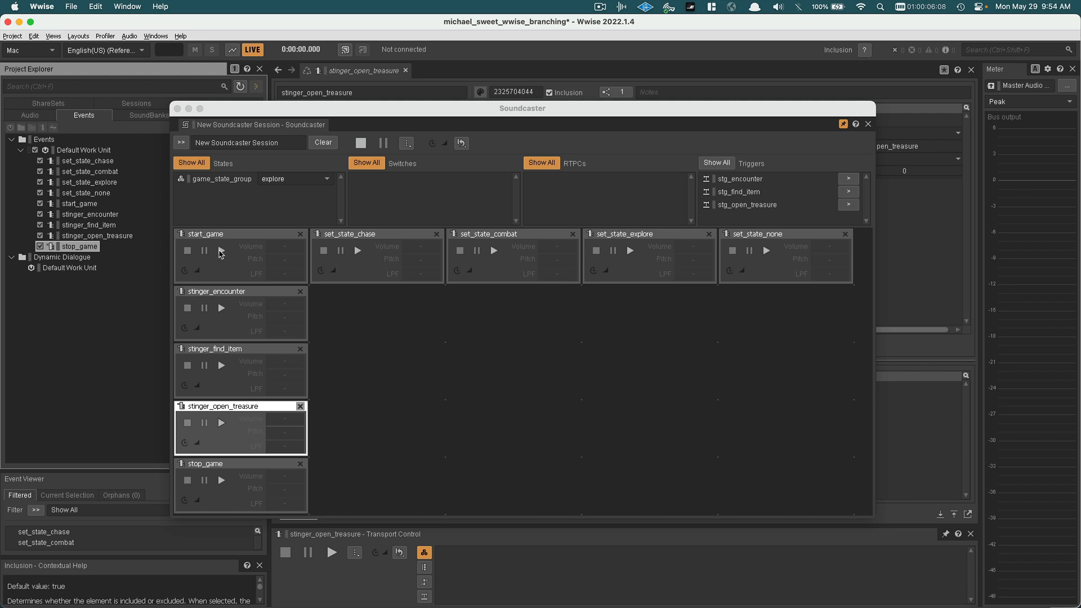
Examine the actions of the start_game event in the event editor, keeping the Soundcaster out of the way
drag(269, 109, 291, 243)
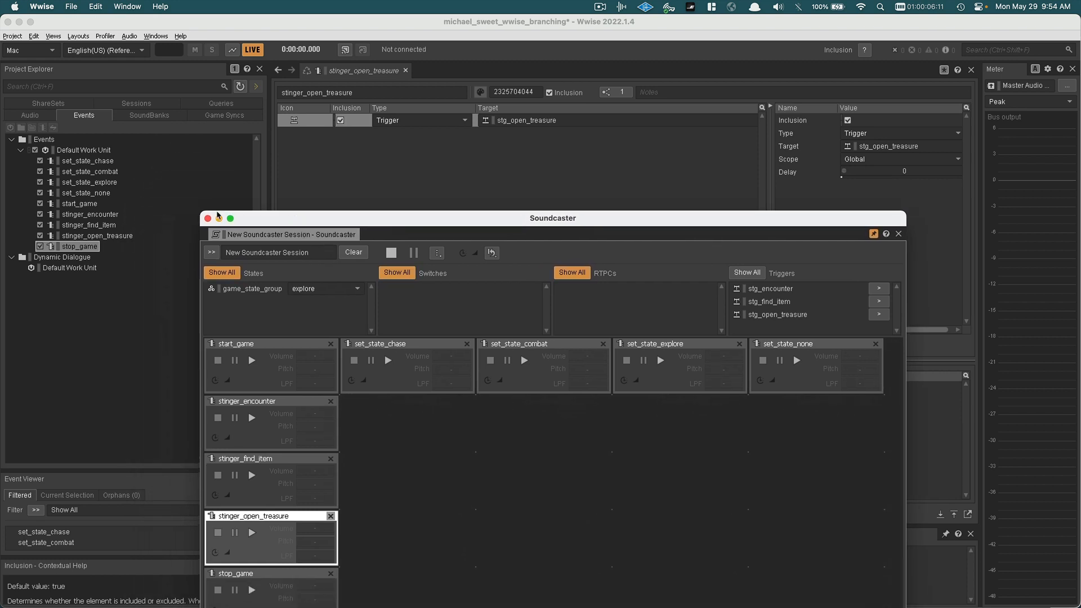
click(94, 205)
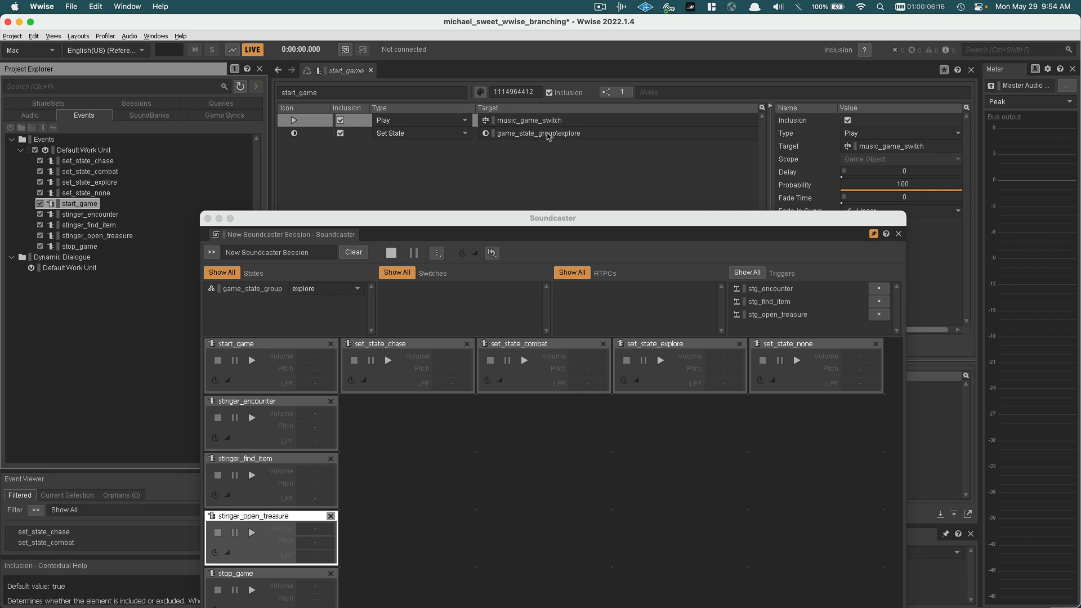
drag(553, 216, 541, 159)
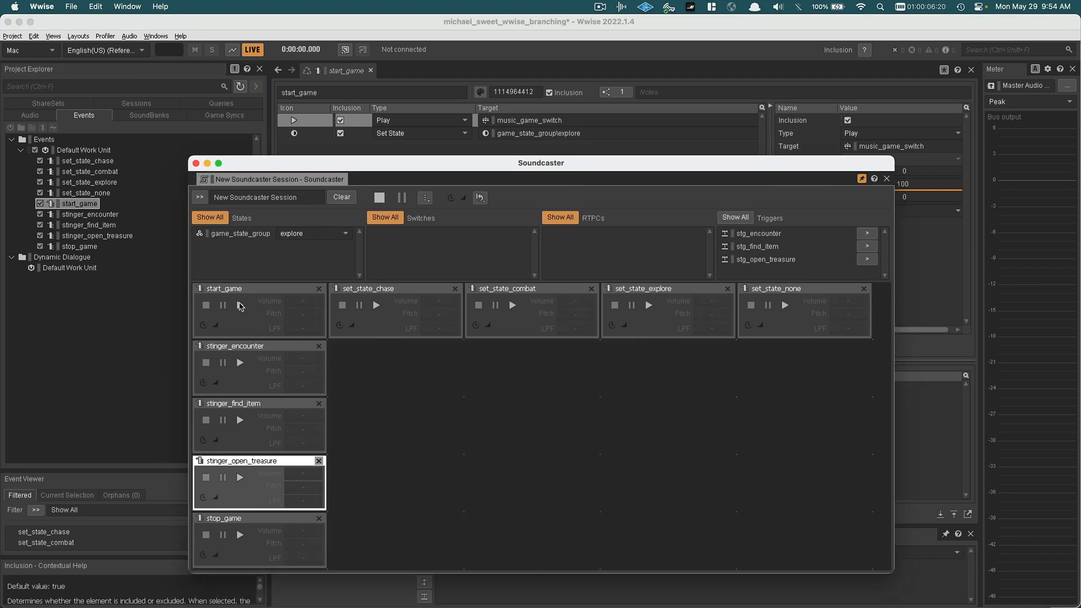
Play start_game in the Soundcaster and audition the music transitions with set_state_chase, set_state_combat and set_state_none
click(240, 305)
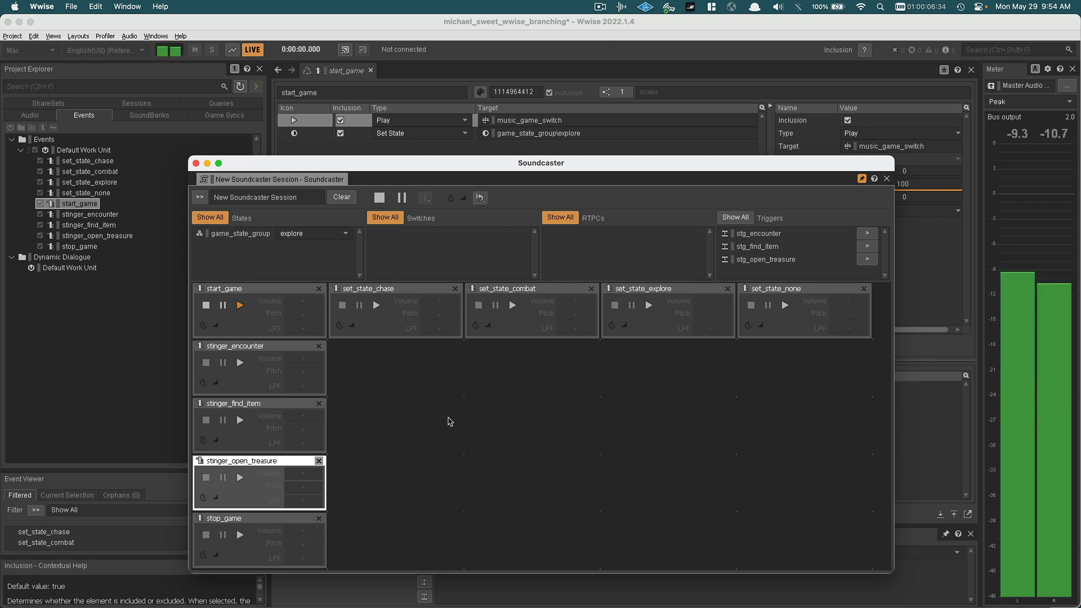
click(376, 306)
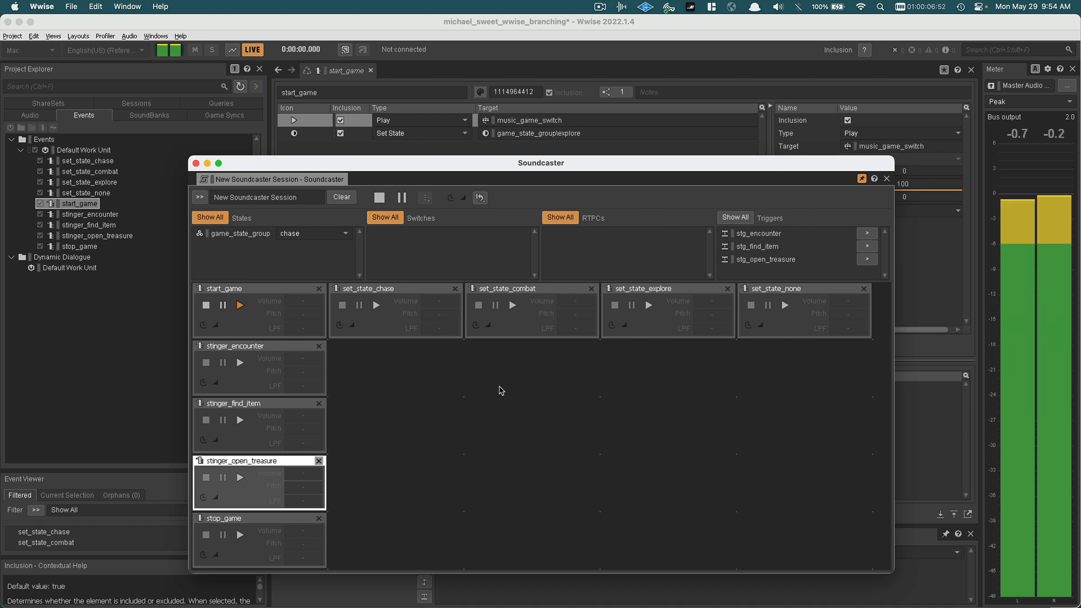
click(513, 305)
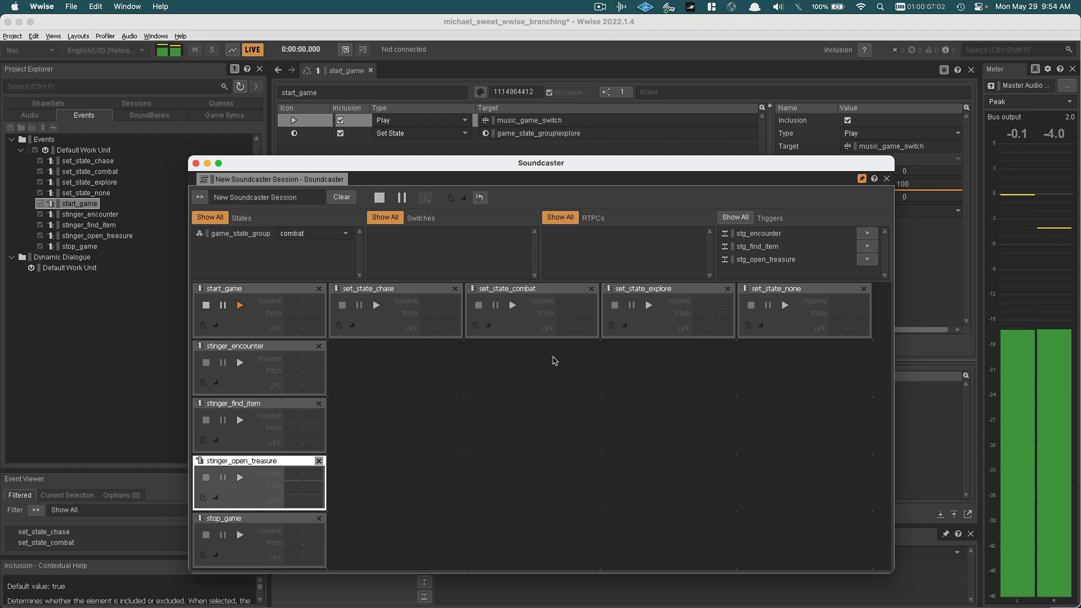
click(785, 306)
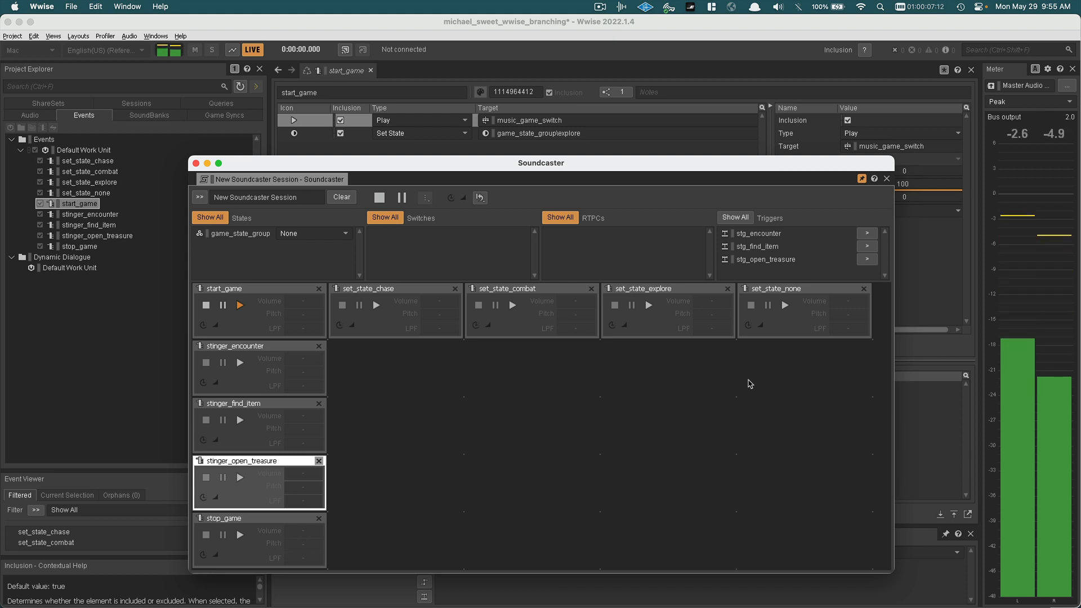
Audition stinger_encounter, return the music with set_state_explore, and end playback with stop_game
click(240, 363)
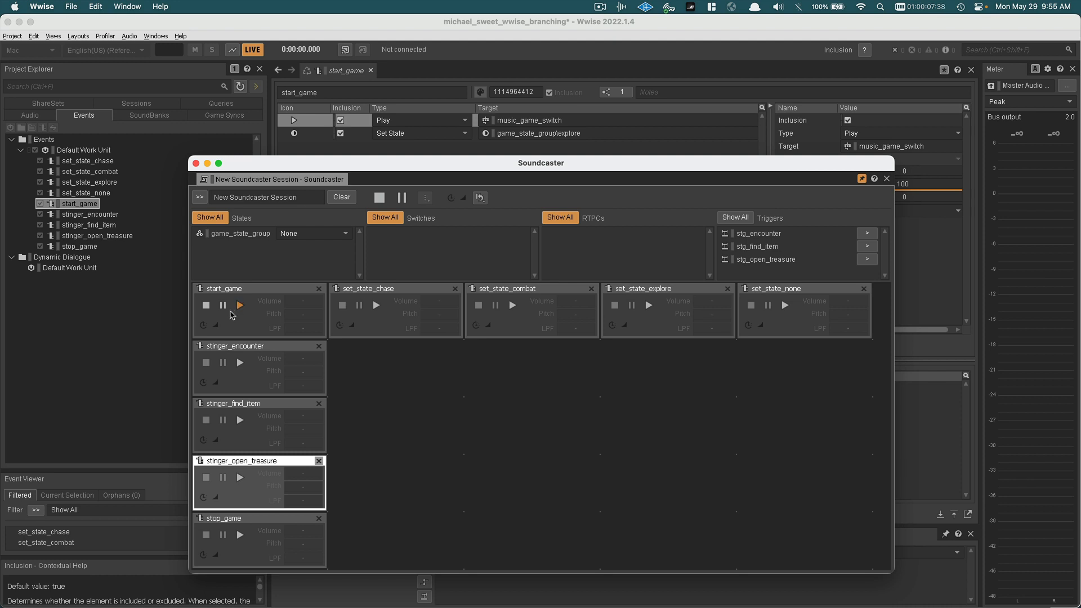
click(649, 306)
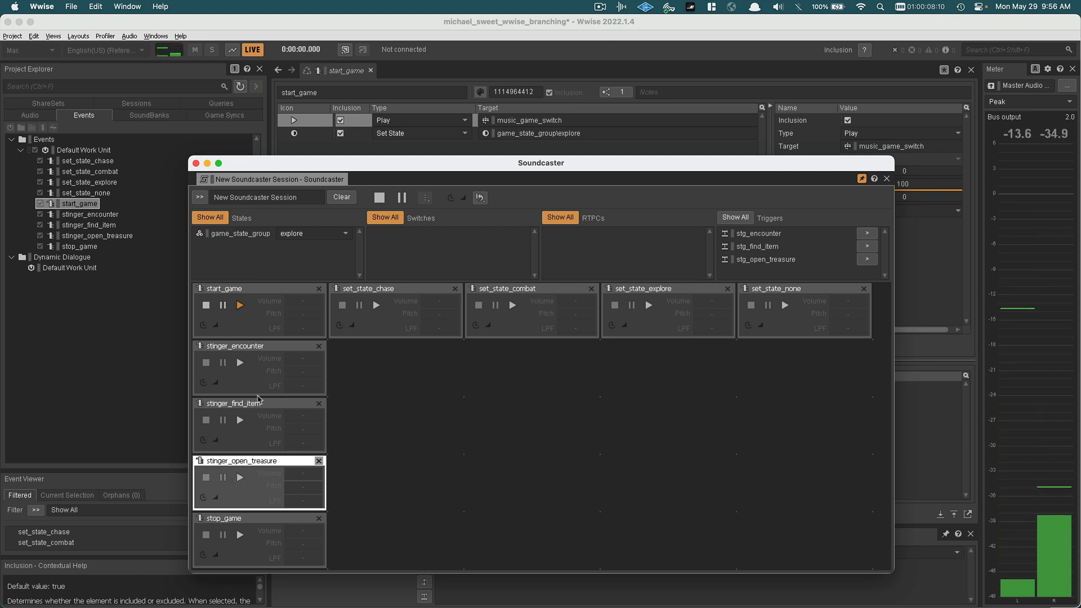
click(240, 535)
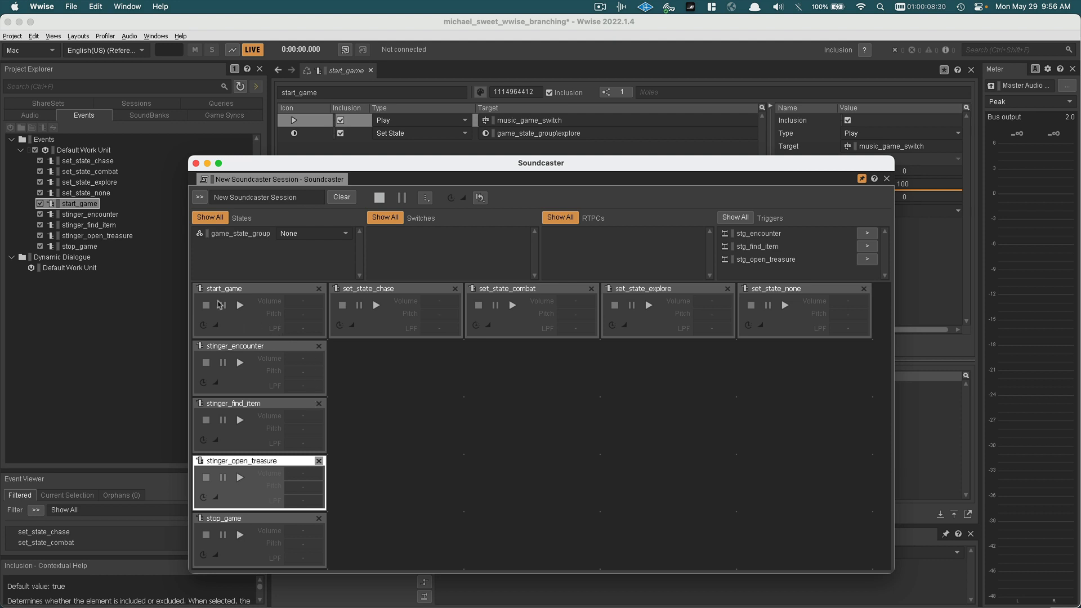
Examine the stop_game event's actions and the properties of its Stop action on music_game_switch
click(83, 249)
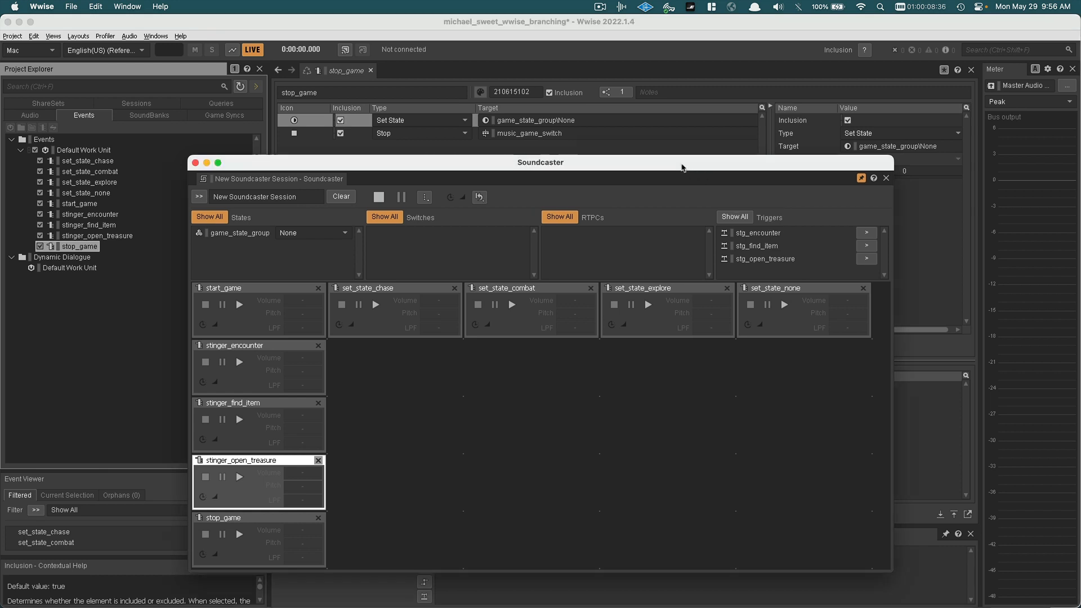
drag(683, 167, 526, 174)
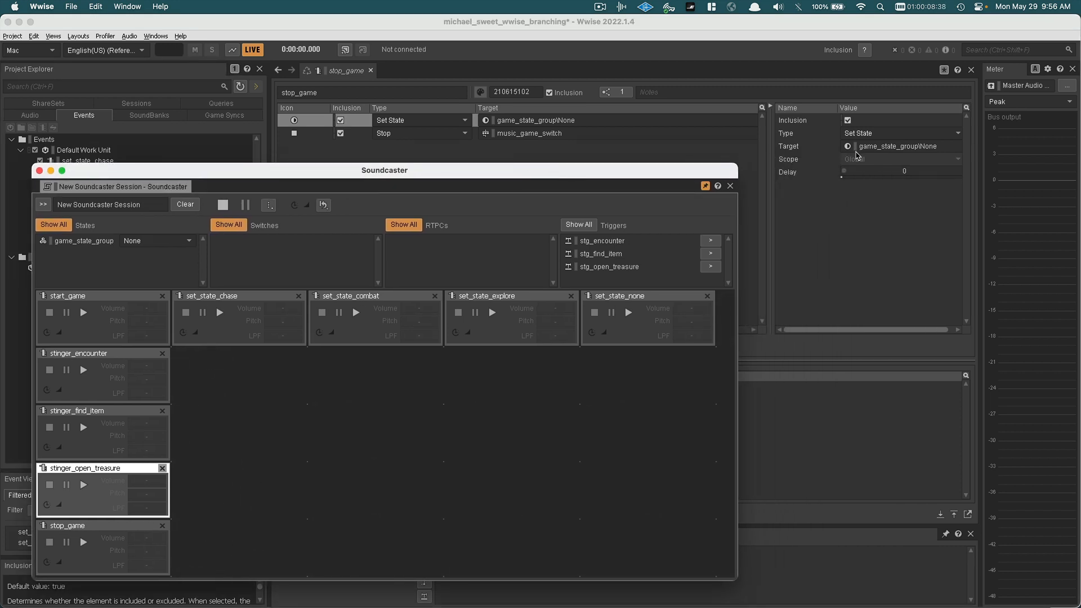
click(360, 138)
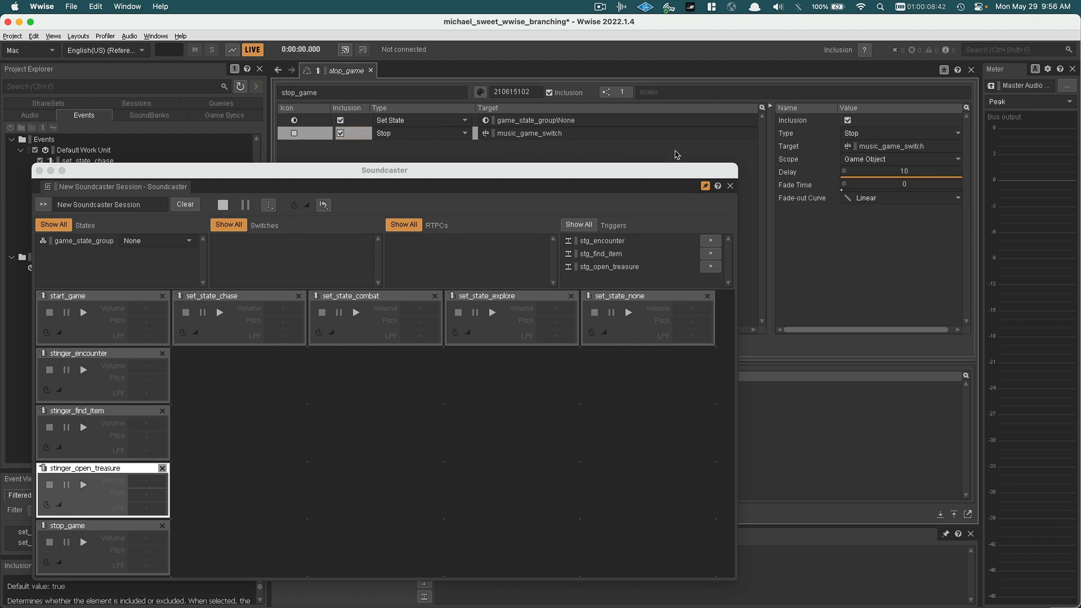
Set the delay of the stop_game event's Stop action to 25 seconds and move the Soundcaster clear of the Project Explorer
click(916, 172)
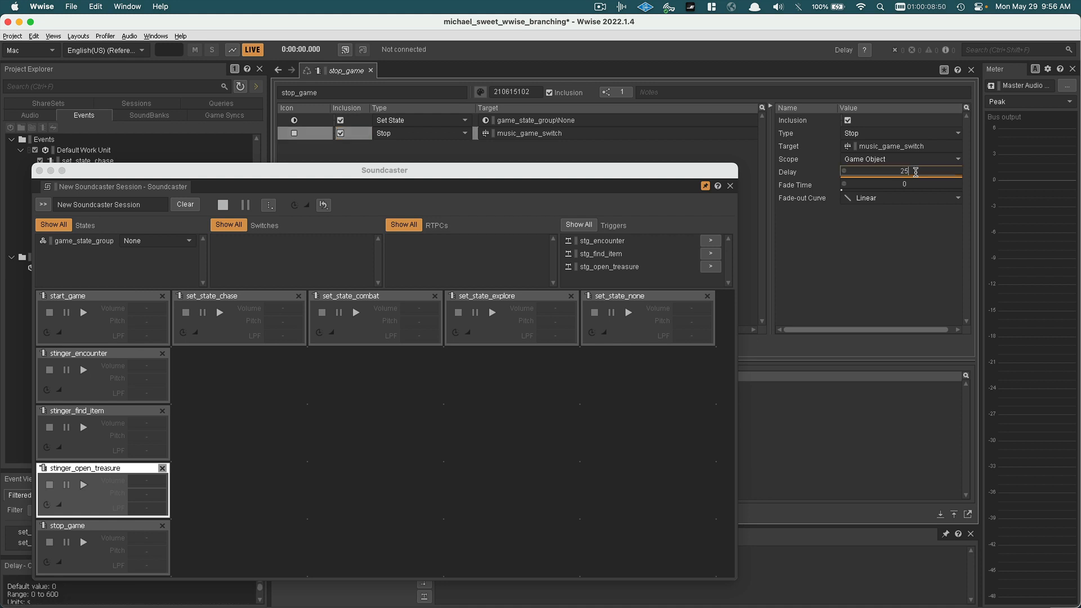
key(Return)
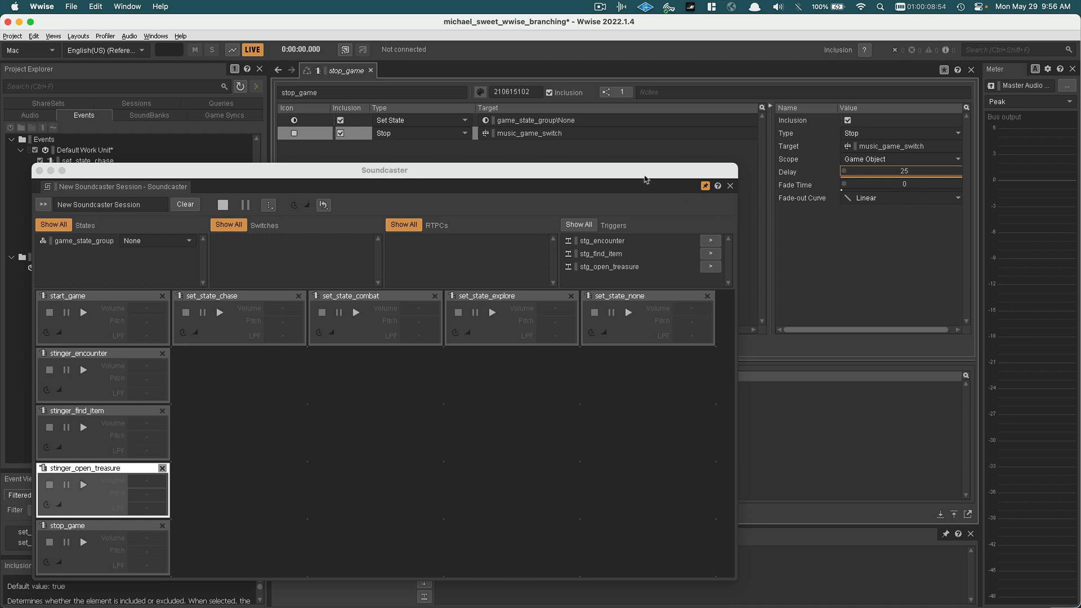
drag(616, 170, 742, 185)
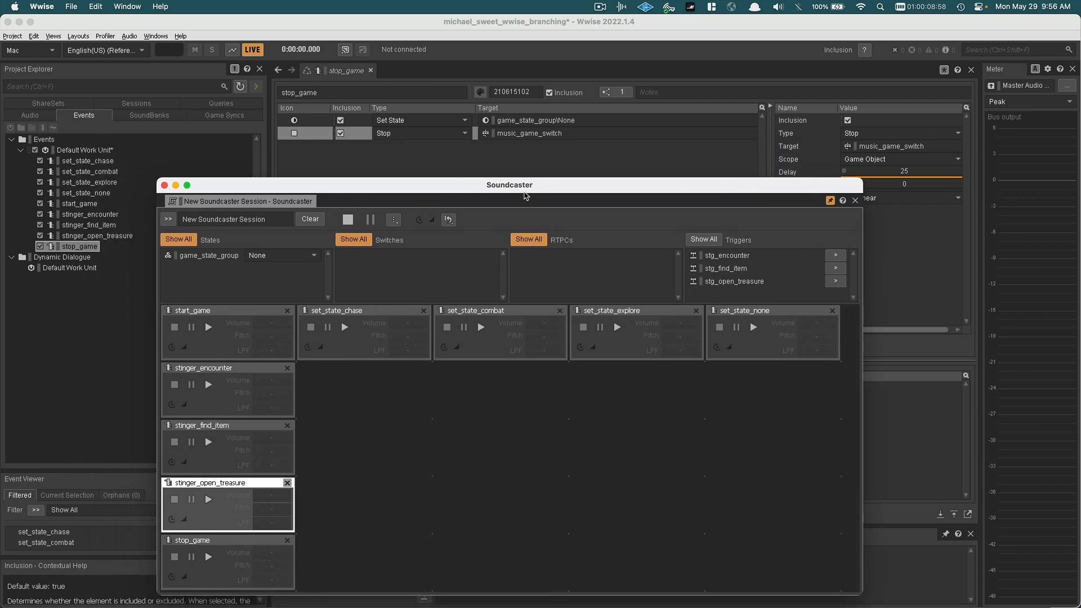
drag(526, 190, 553, 149)
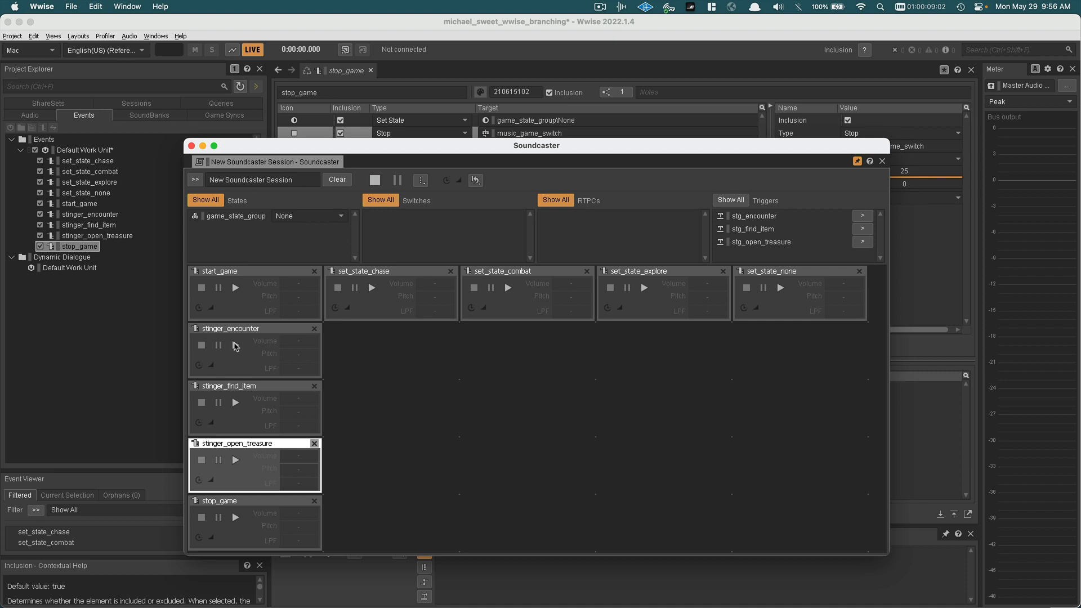
Lower the voice volume of the stinger_encounter music segment to -3 dB, moving the Soundcaster aside while editing and back over the editor
click(31, 115)
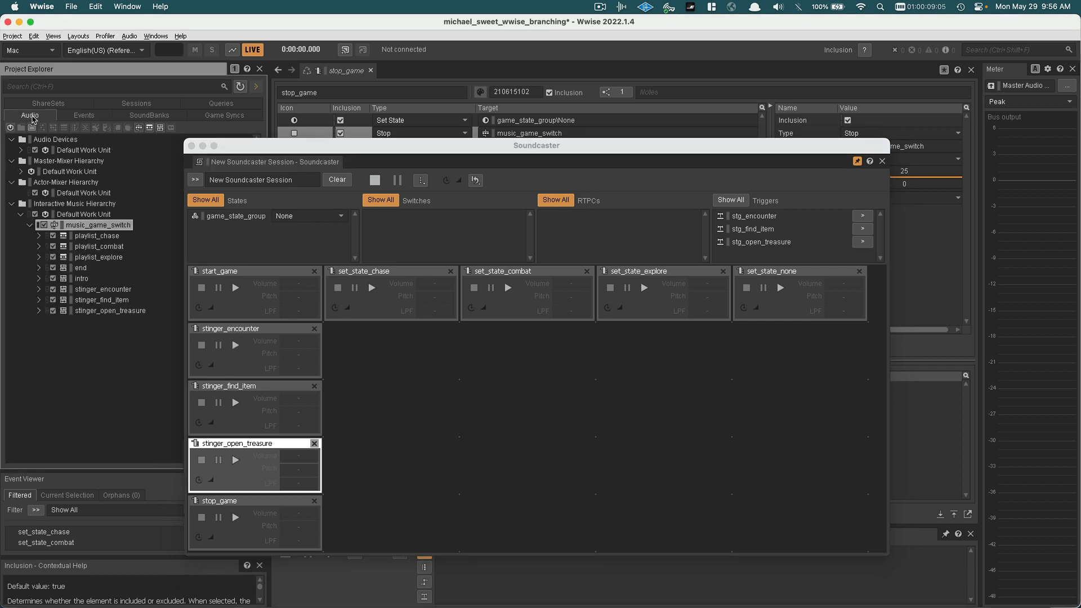
click(95, 290)
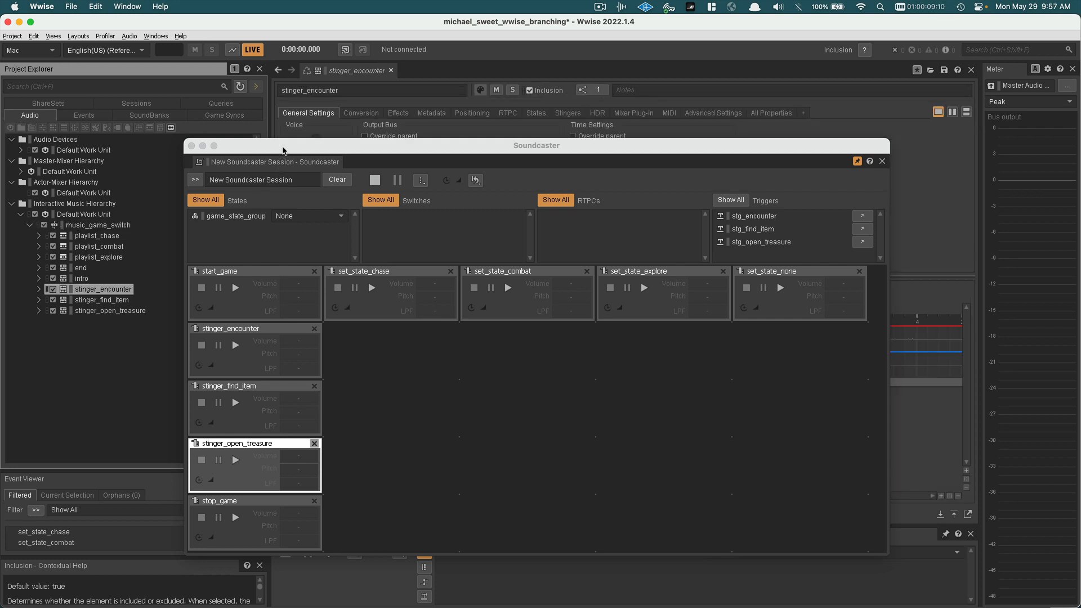
drag(283, 150, 610, 153)
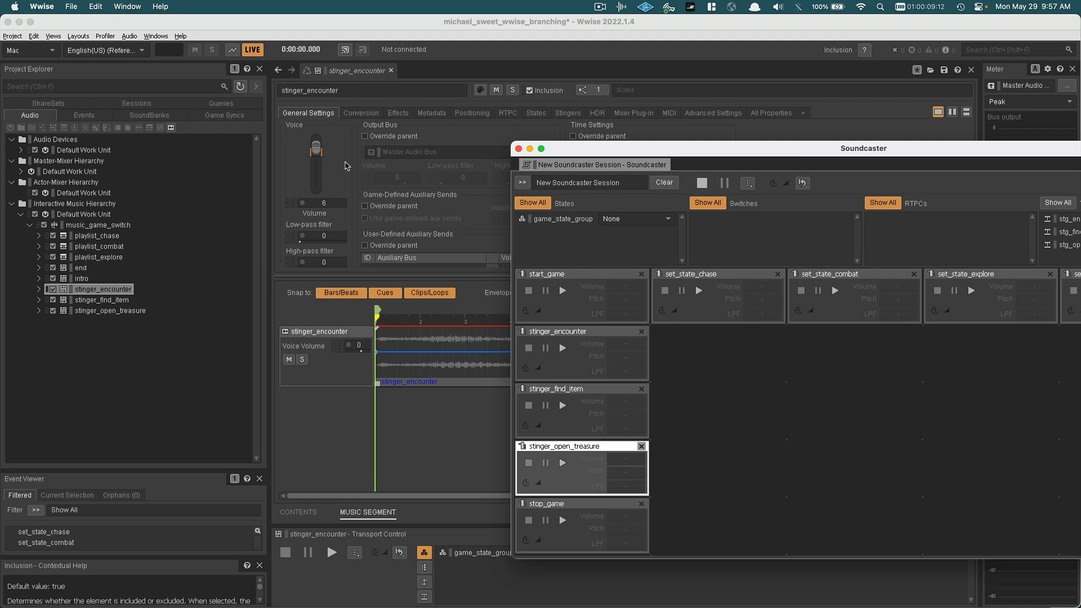
click(317, 152)
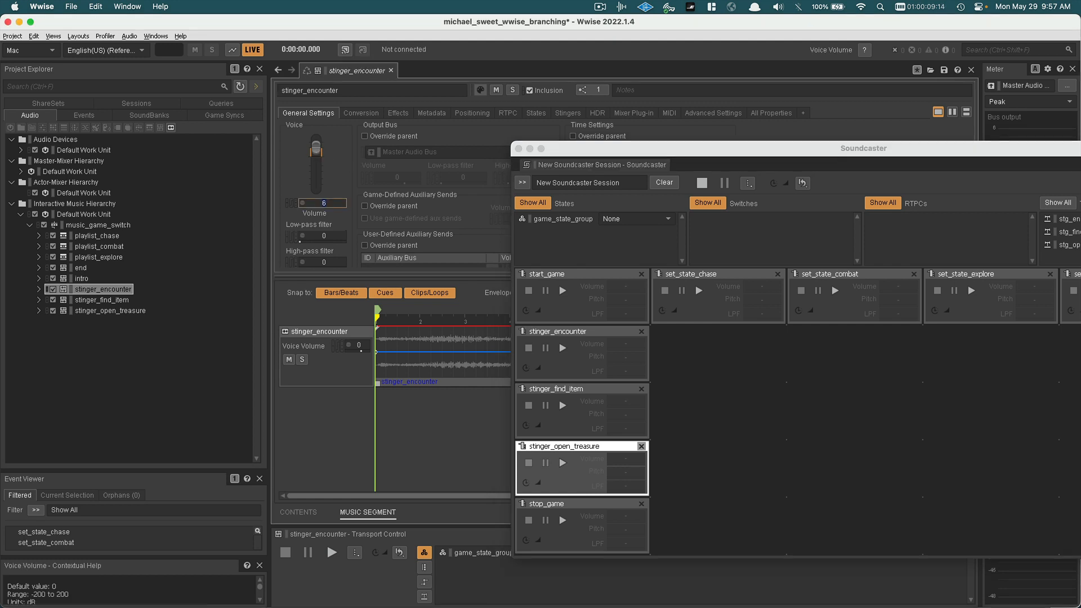
drag(317, 152, 317, 160)
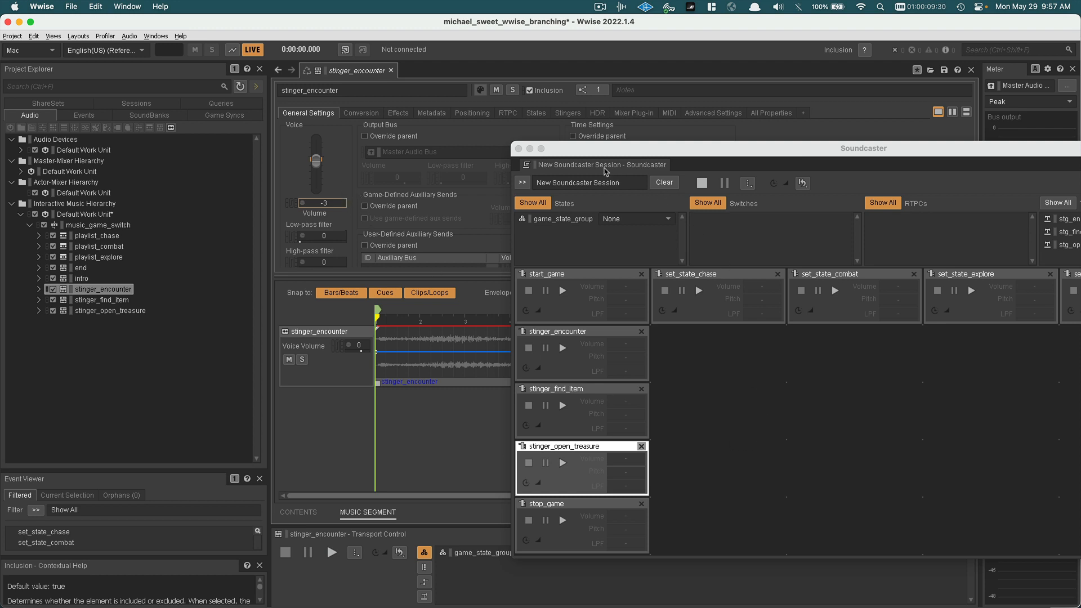
drag(595, 152, 269, 134)
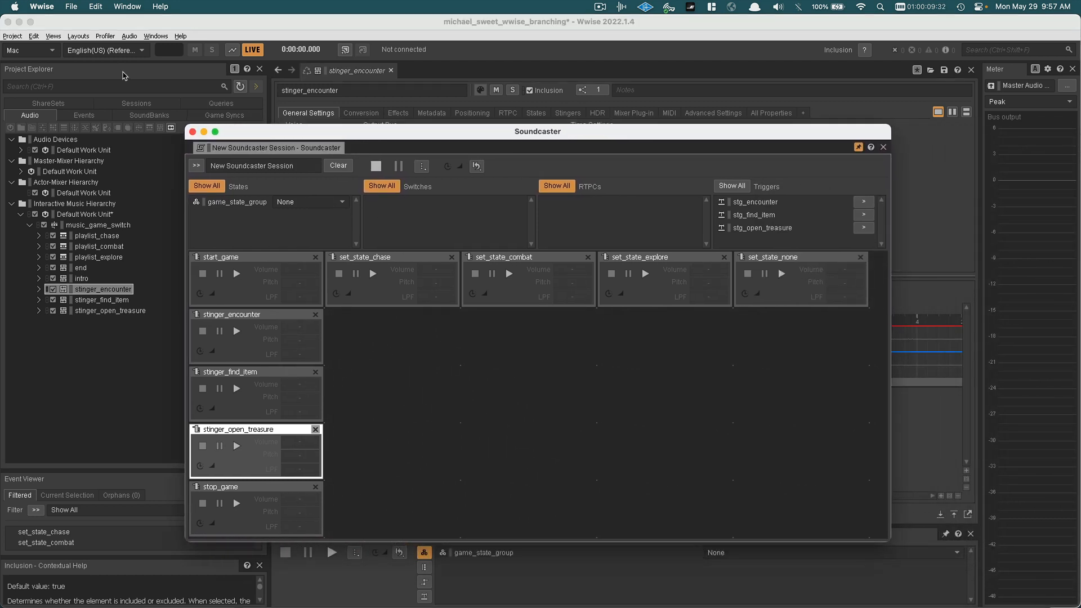
Look over the available layouts without switching and show the project's events in the Project Explorer
click(79, 36)
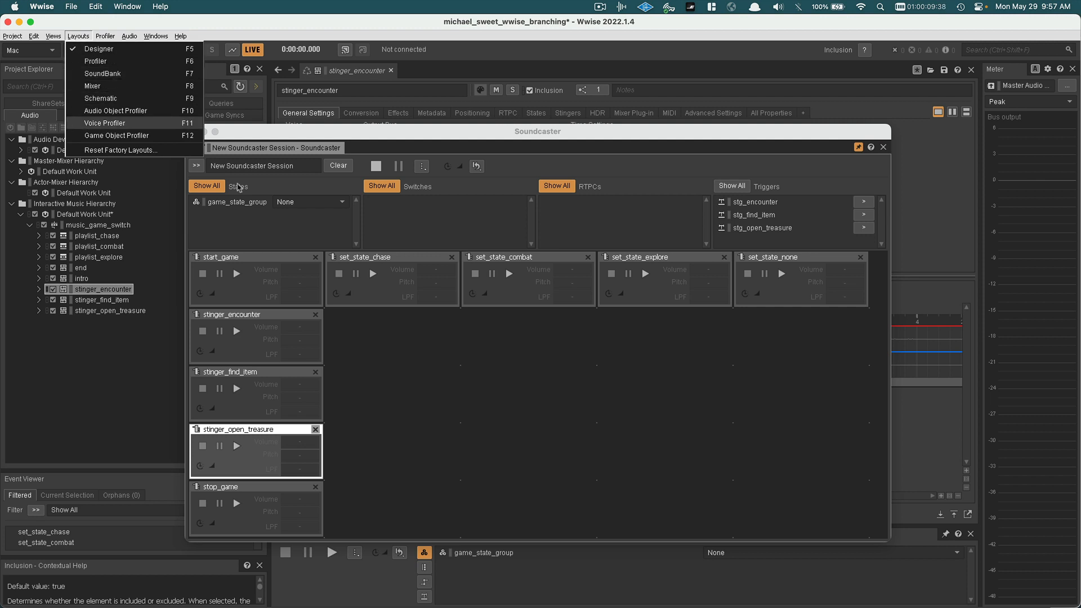
click(446, 355)
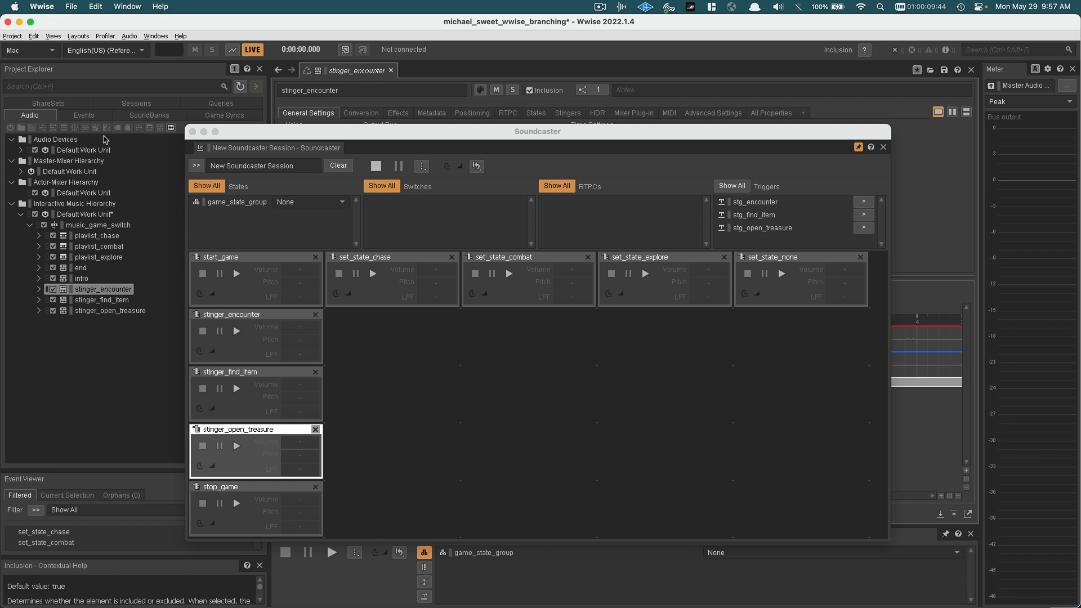
click(93, 119)
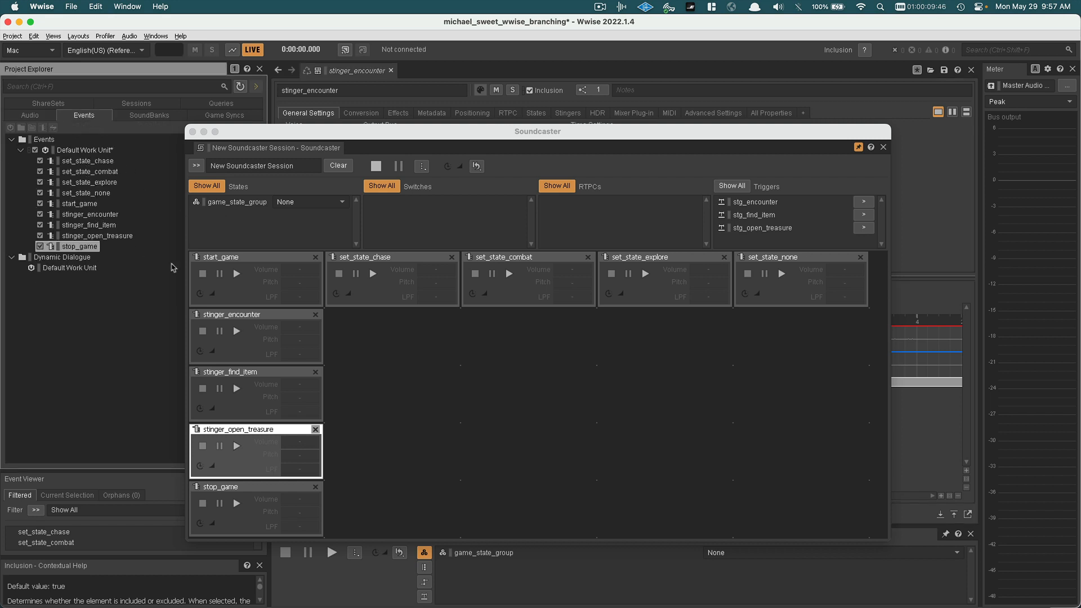